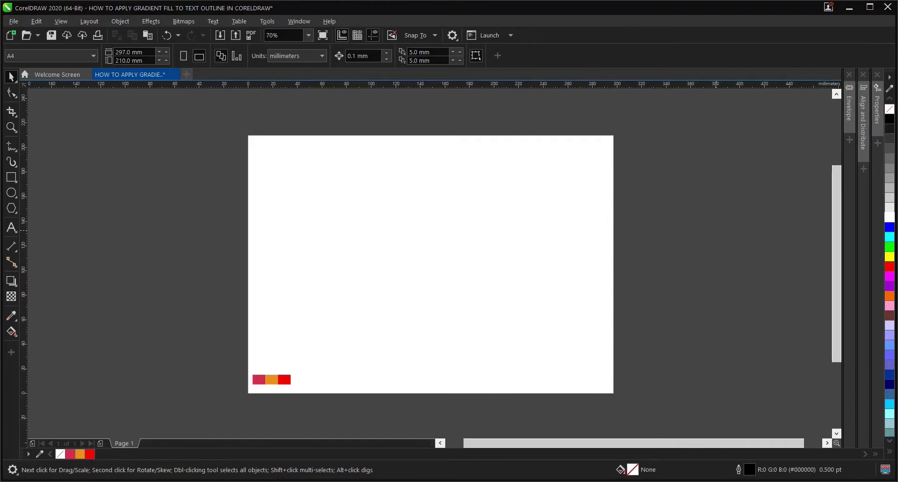
Type 'SUSCRIBE' as text just right of the page centre.
scroll(433, 154, "up", 2)
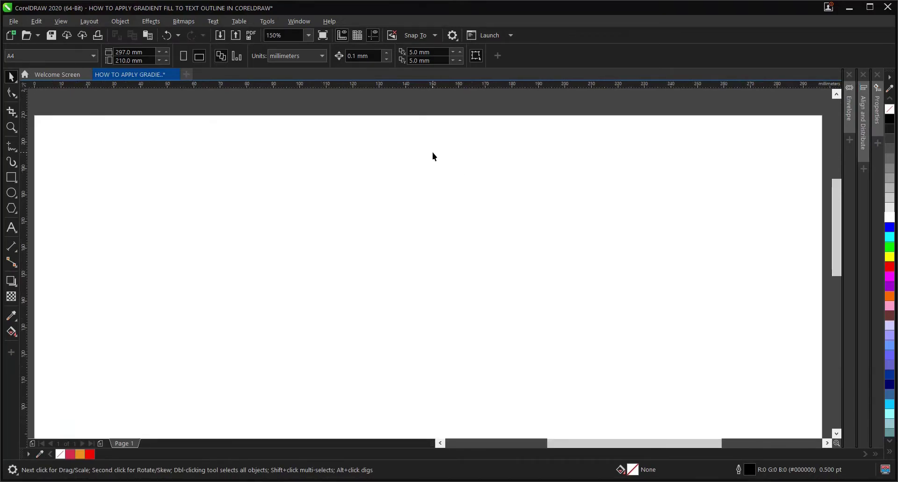
scroll(397, 137, "down", 2)
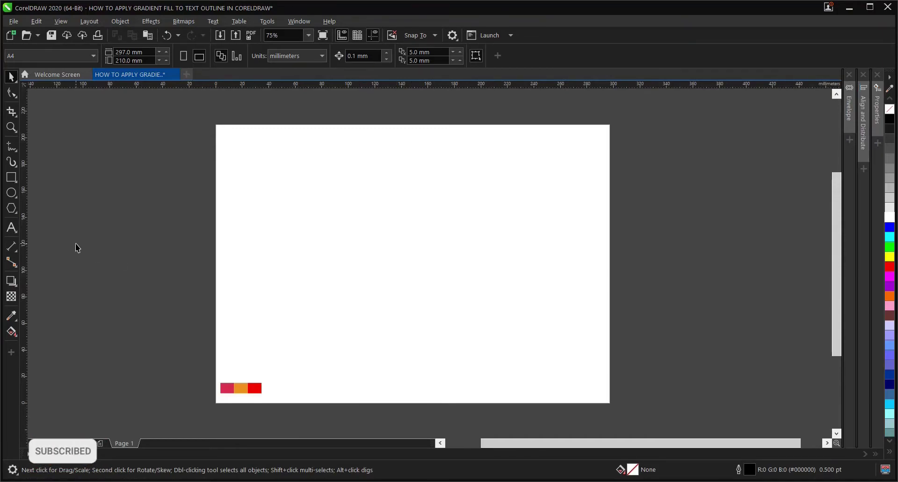
left_click(11, 228)
left_click(469, 255)
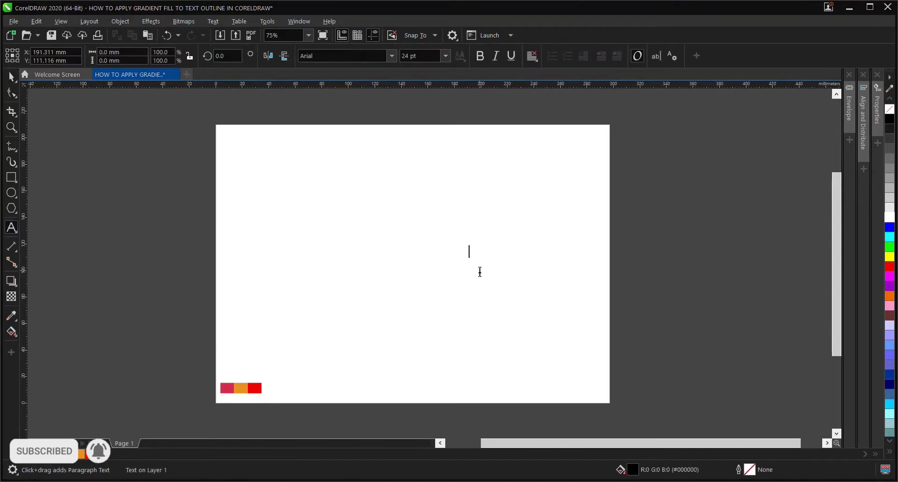
type("SU")
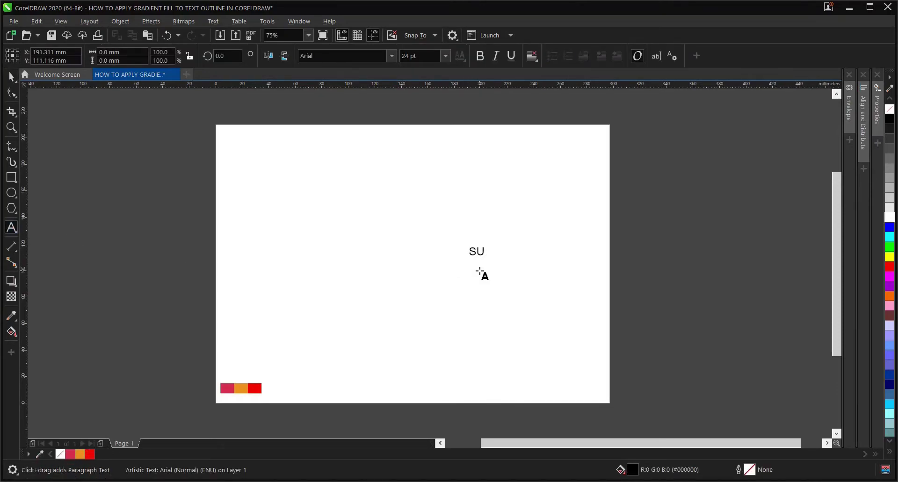
type("SCRIBE")
Insert the missing B between U and S to spell SUBSCRIBE.
scroll(515, 244, "up", 2)
left_click(453, 260)
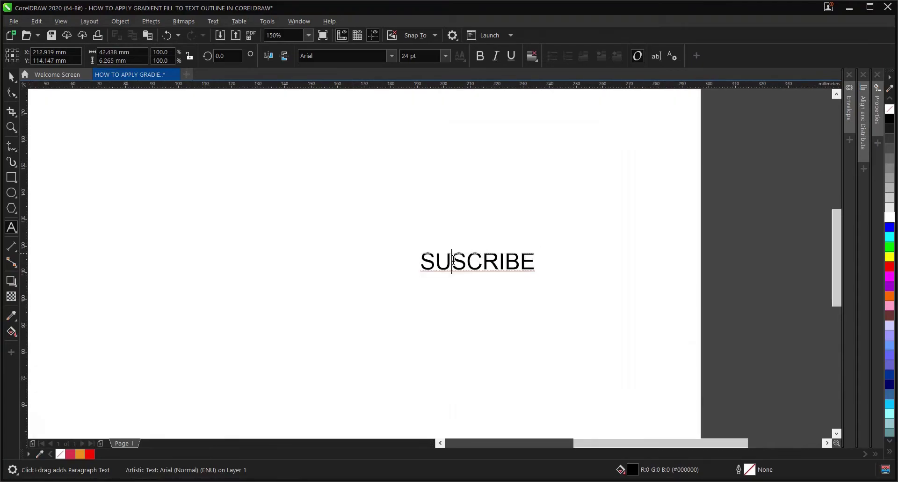
type("B")
left_click(10, 75)
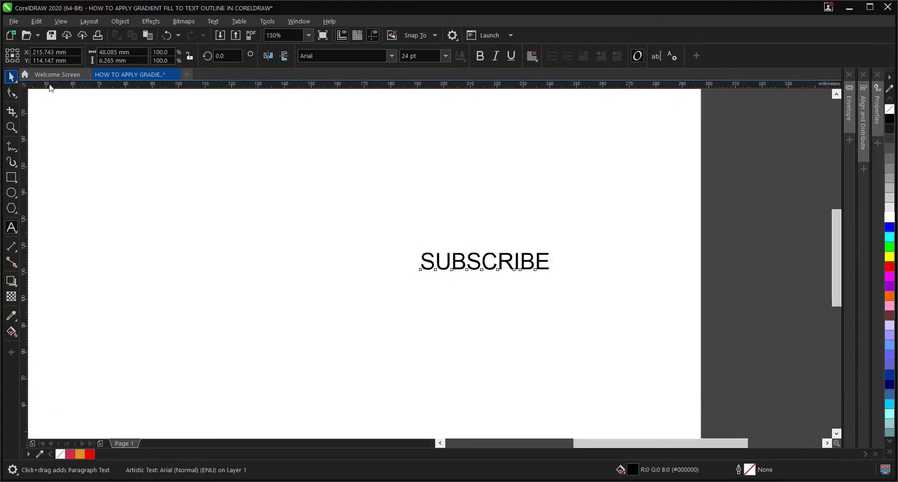
Set SUBSCRIBE in Monument Extended Ultrabold, scale it to about 80 pt, and centre it.
left_click(391, 56)
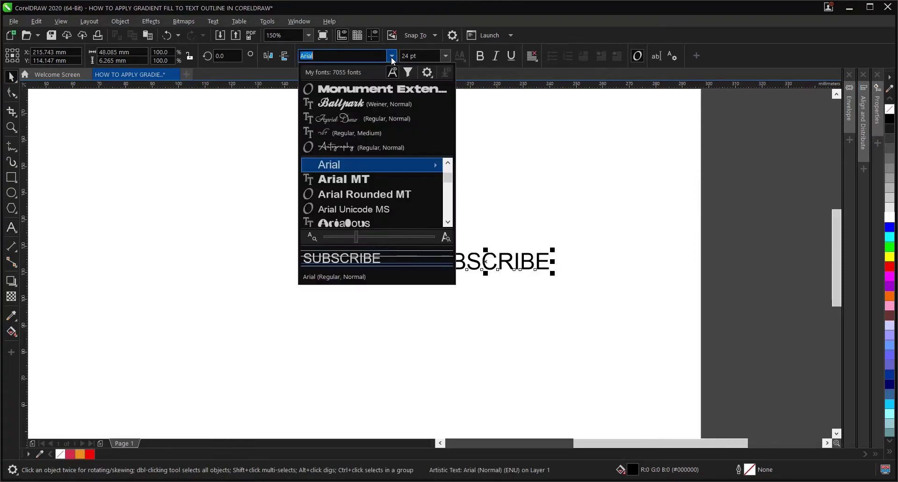
left_click(393, 90)
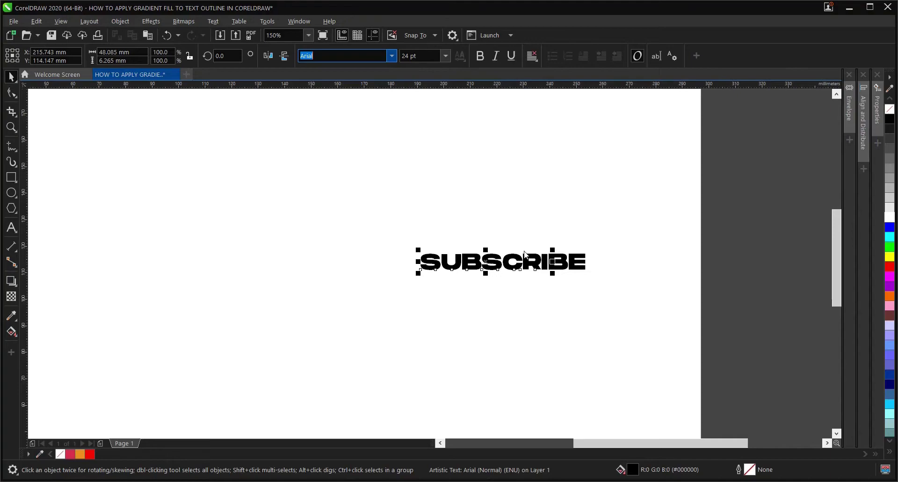
scroll(524, 254, "down", 2)
left_click_drag(562, 269, 641, 318)
key("p")
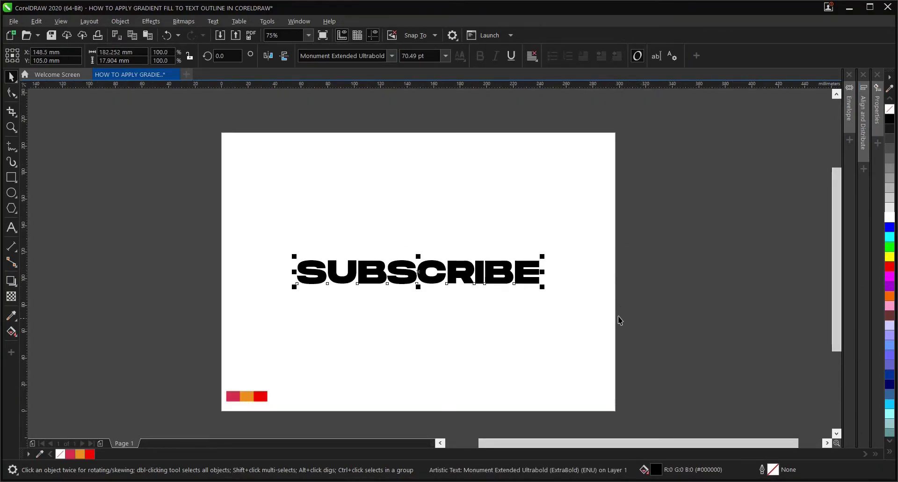
scroll(543, 294, "up", 2)
mouse_move(537, 279)
left_mouse_down()
mouse_move(571, 301)
mouse_move(581, 295)
left_mouse_up()
scroll(616, 211, "down", 2)
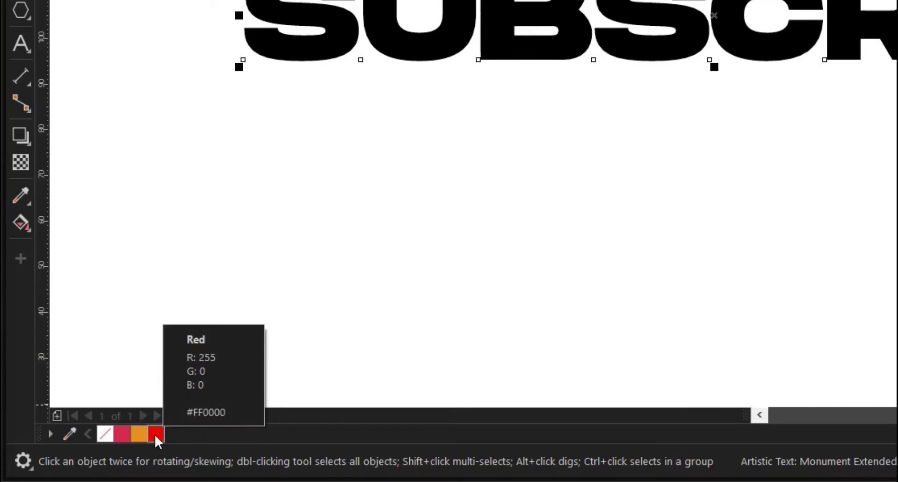
Give the black SUBSCRIBE letters a red hairline outline from the palette.
right_click(156, 436)
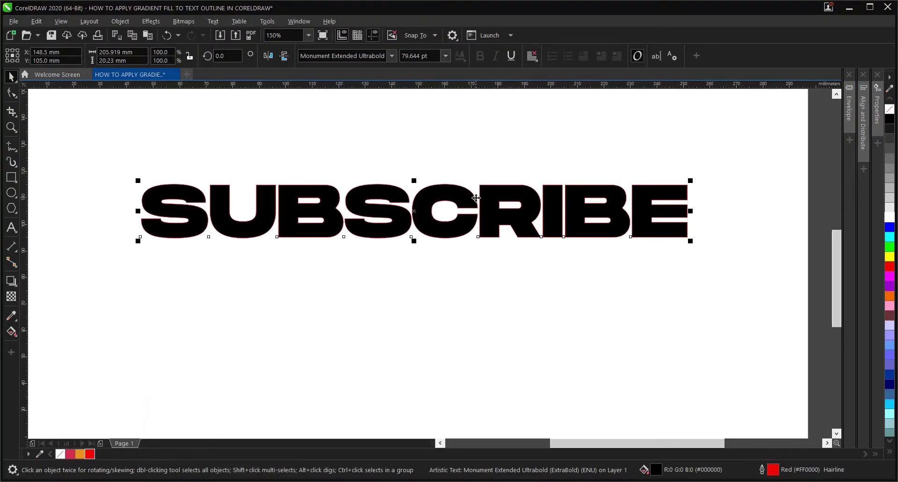
scroll(452, 222, "down", 2)
scroll(450, 232, "up", 2)
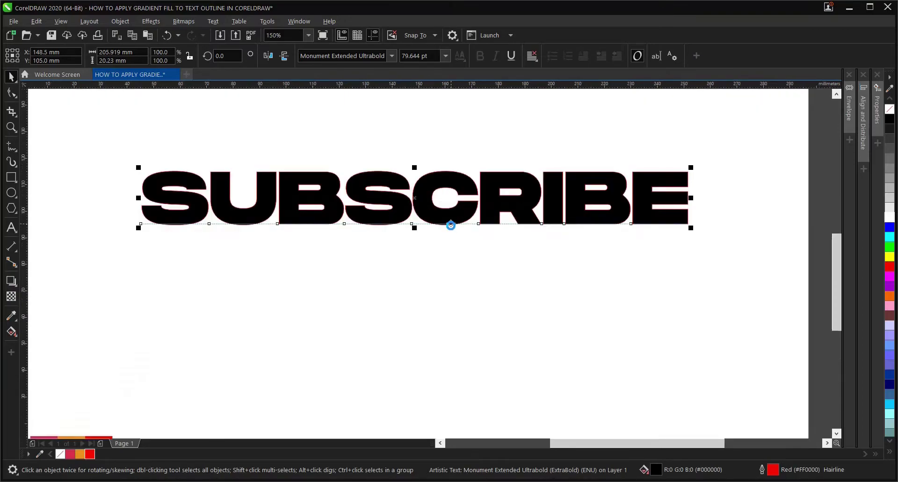
scroll(435, 220, "up", 1)
scroll(437, 219, "down", 1)
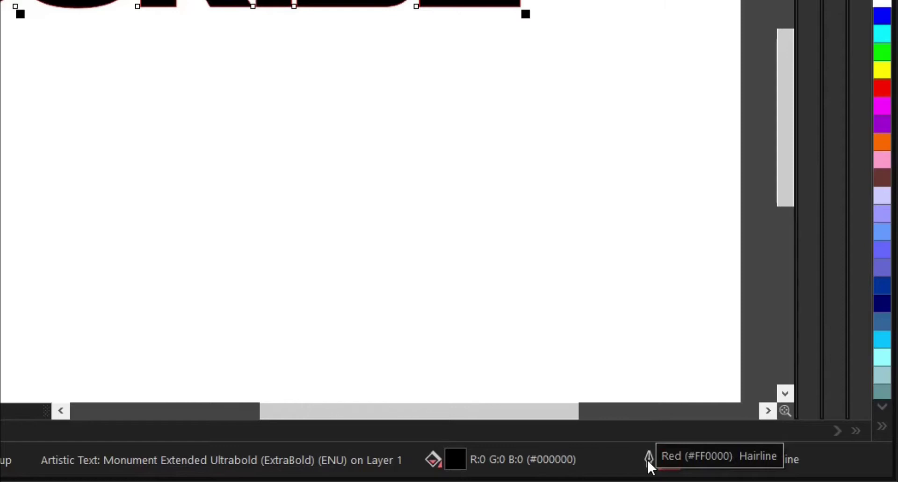
Set the text outline to 10 pt, drawn behind the fill and scaling with the object.
double_click(649, 463)
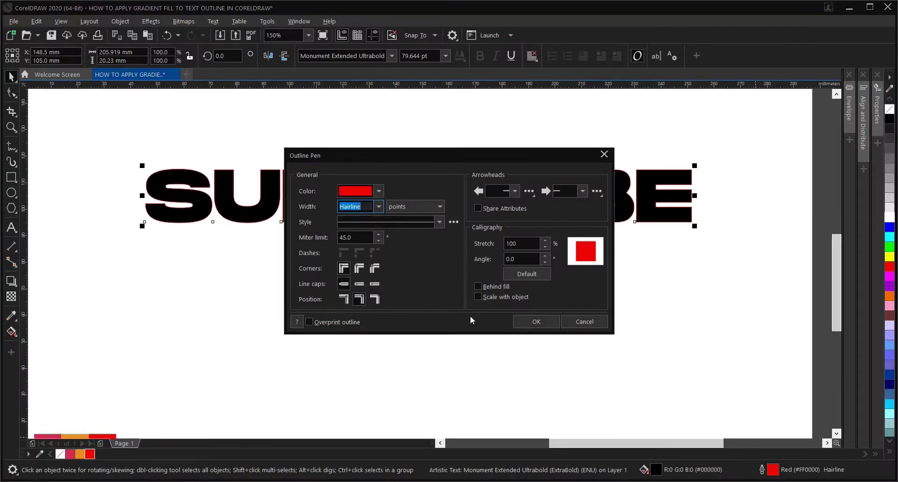
left_click(380, 207)
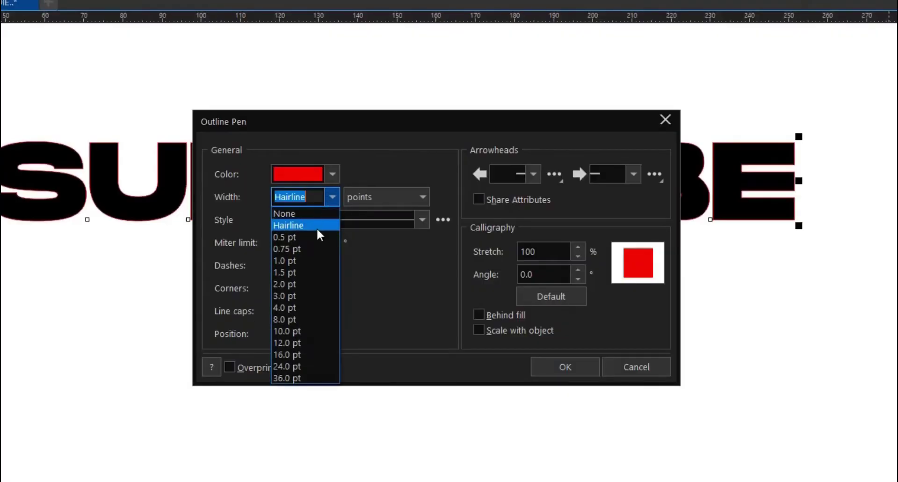
left_click(296, 319)
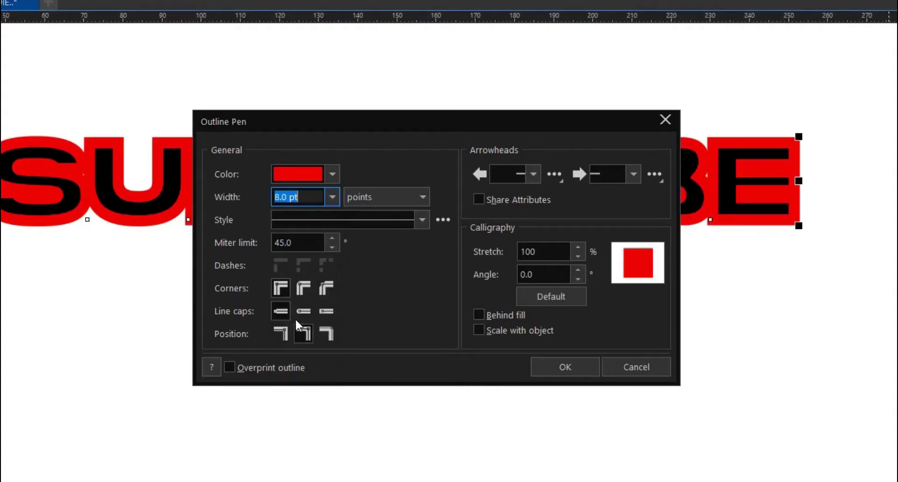
left_click(479, 315)
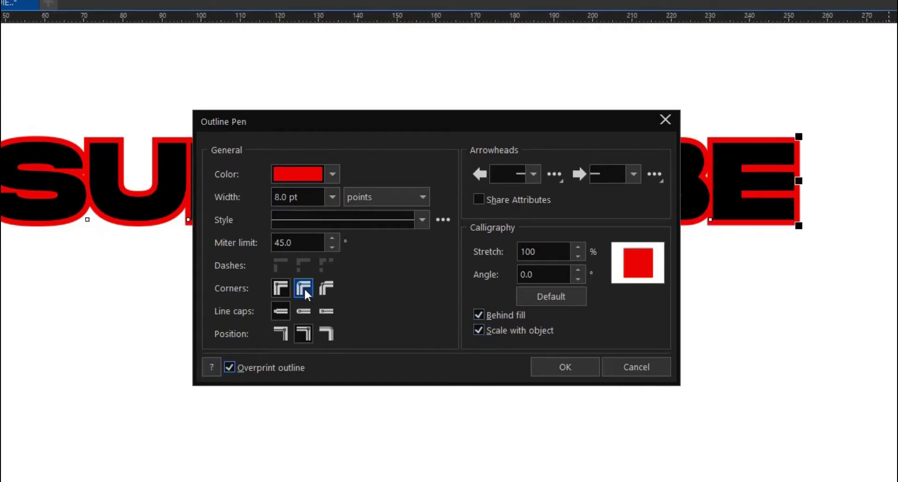
left_click(333, 197)
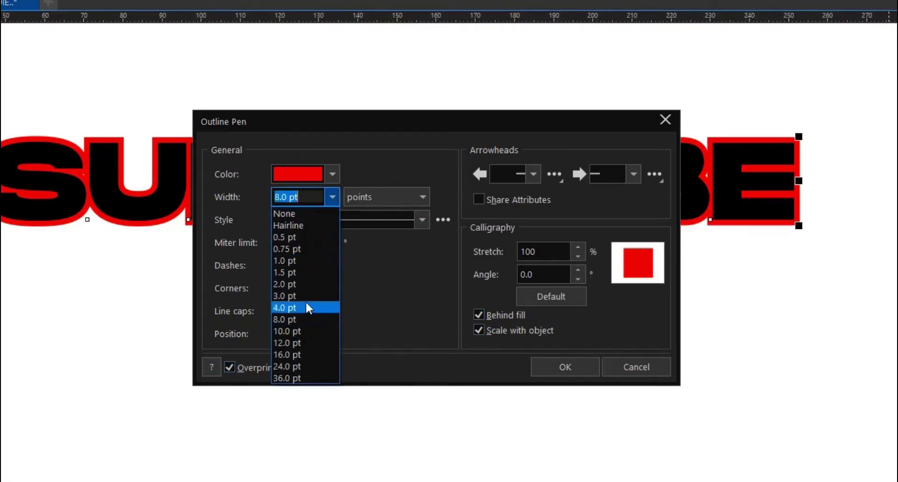
left_click(302, 330)
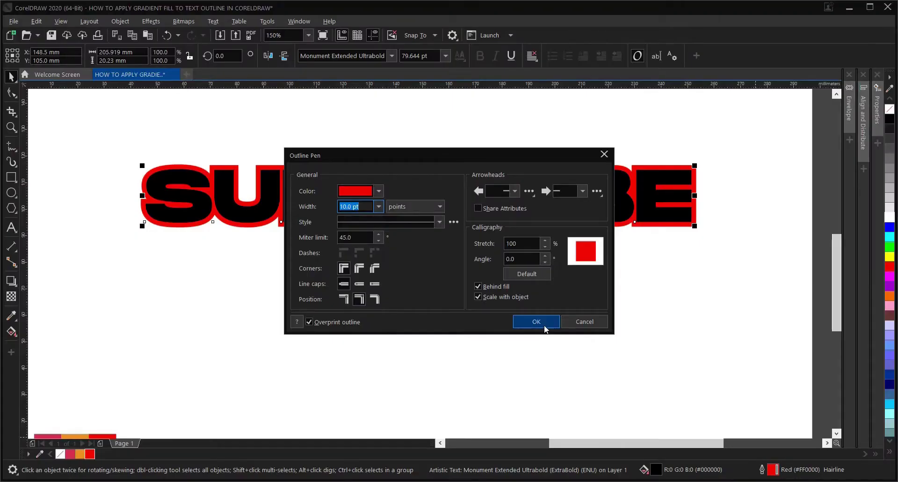
left_click(543, 321)
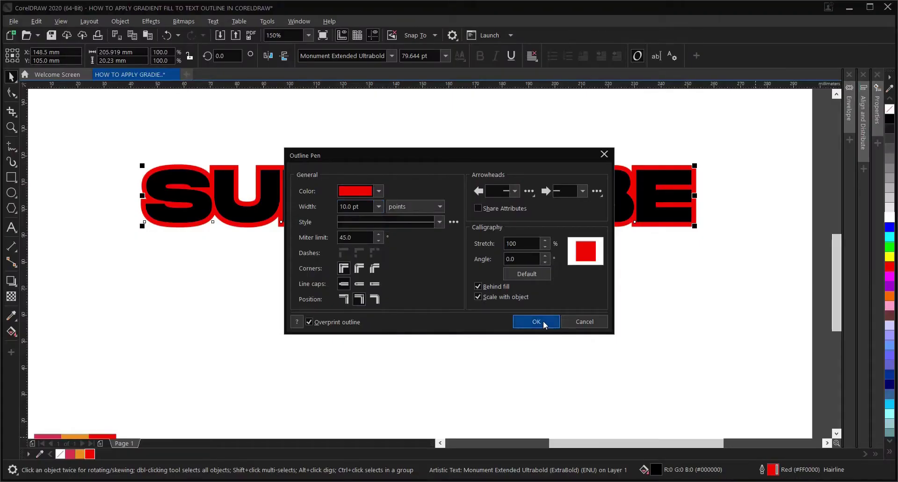
Try a black-to-white fountain fill dragged across the SUBSCRIBE letters.
scroll(438, 240, "down", 3)
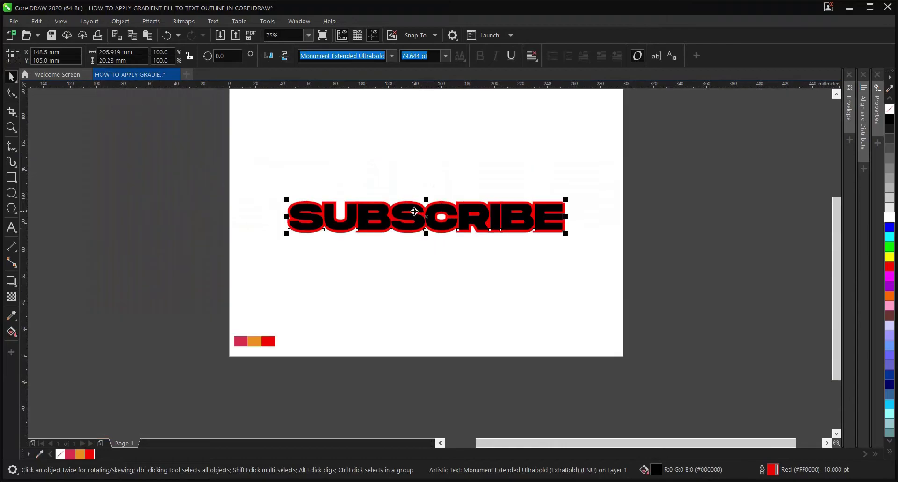
scroll(414, 211, "up", 3)
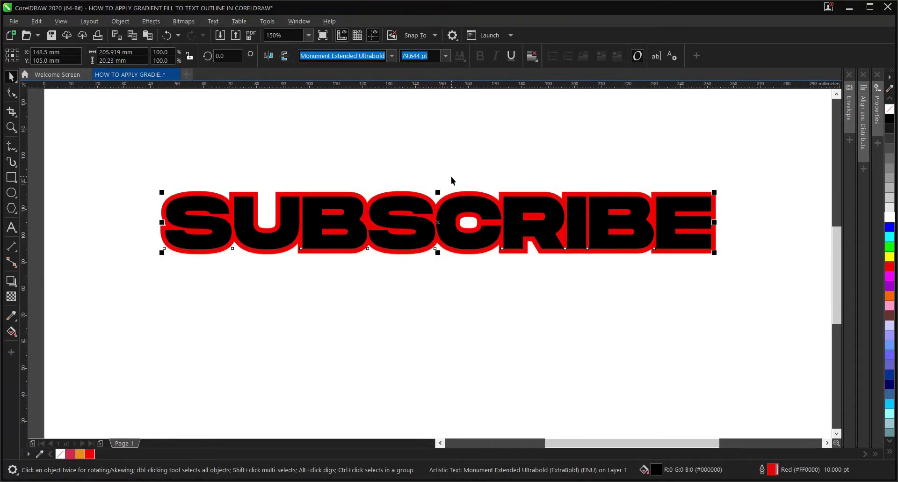
left_click(473, 202)
left_click(471, 172)
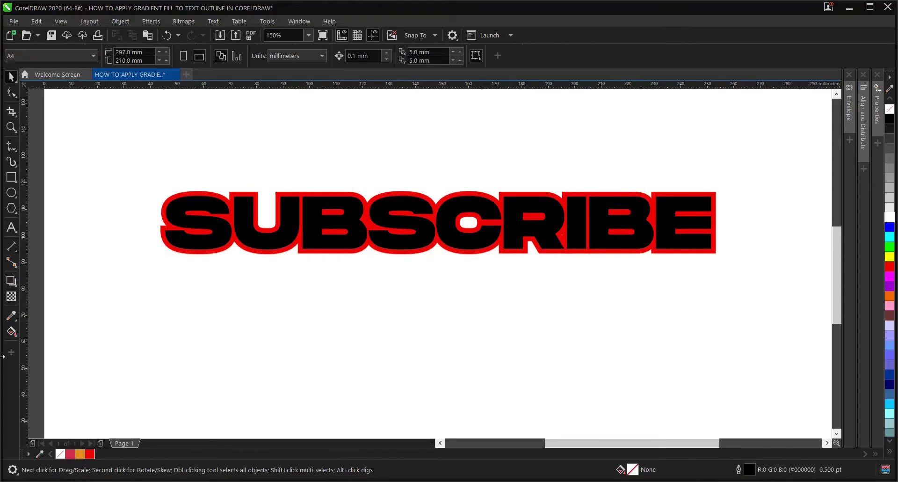
left_click(12, 331)
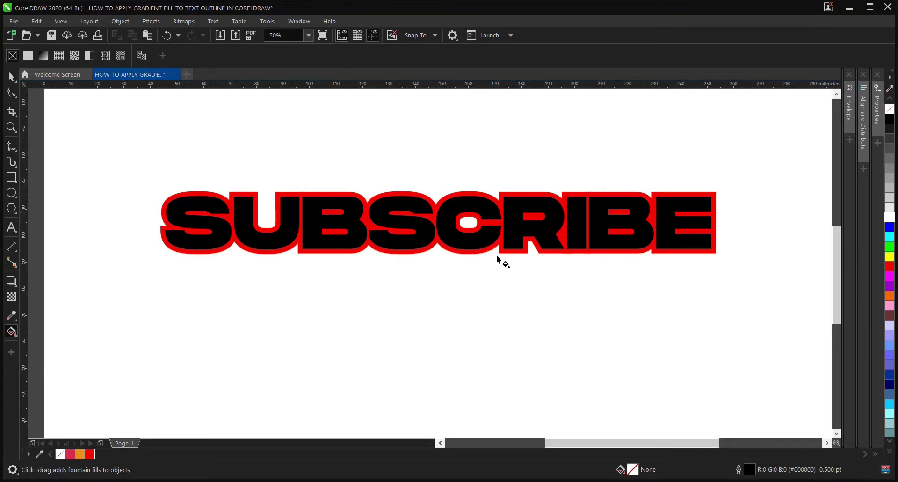
scroll(496, 267, "down", 1)
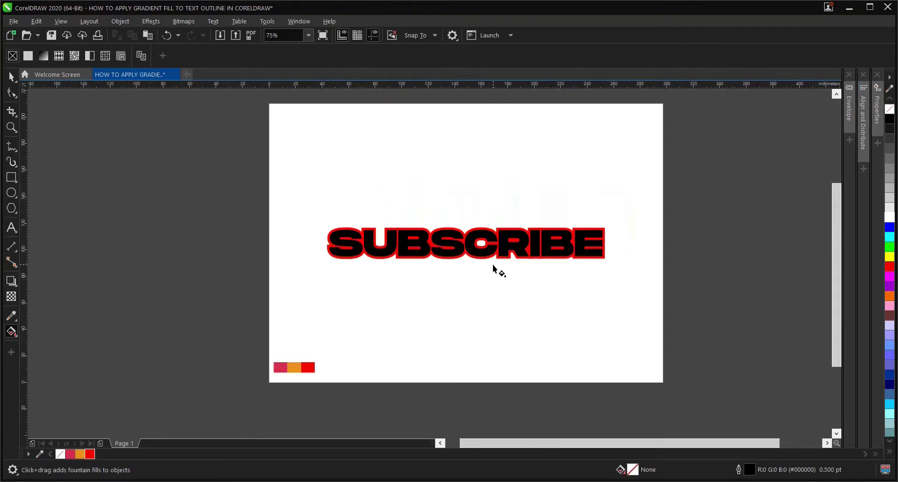
scroll(428, 229, "up", 1)
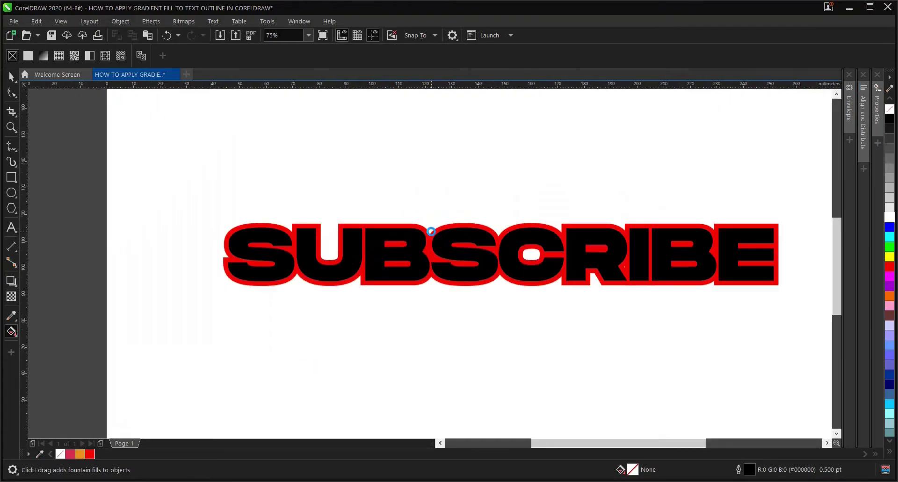
left_click(538, 281)
left_click_drag(348, 208, 658, 321)
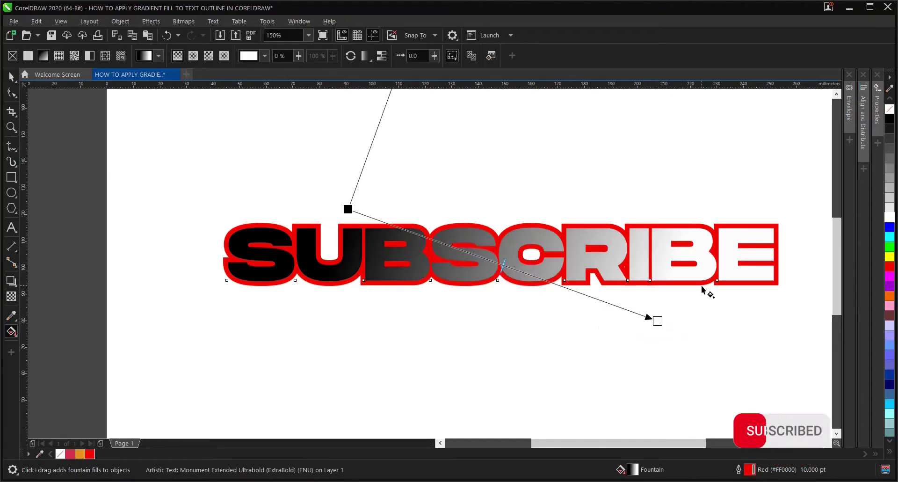
Undo the trial gradient so the letters return to solid black.
scroll(570, 274, "up", 1)
scroll(570, 274, "down", 1)
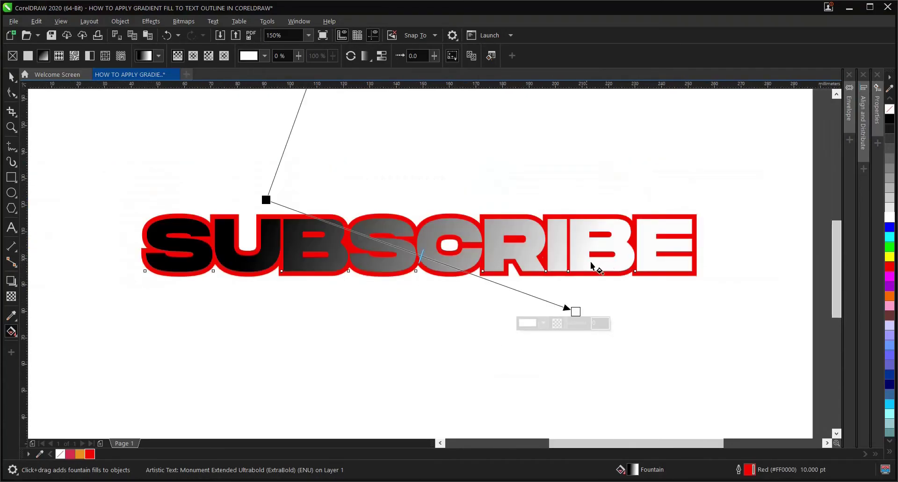
left_click(11, 76)
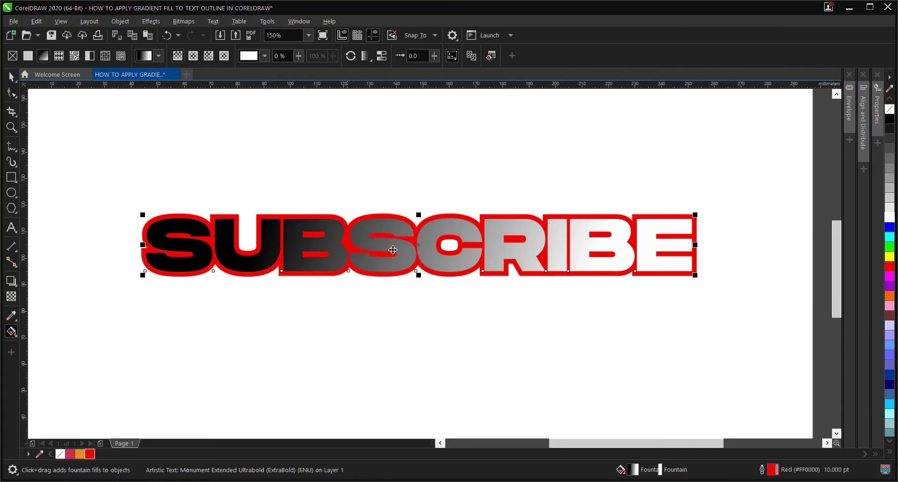
key("ctrl+z")
Convert SUBSCRIBE's red outline into a separate object with Convert Outline to Object.
left_click(492, 209)
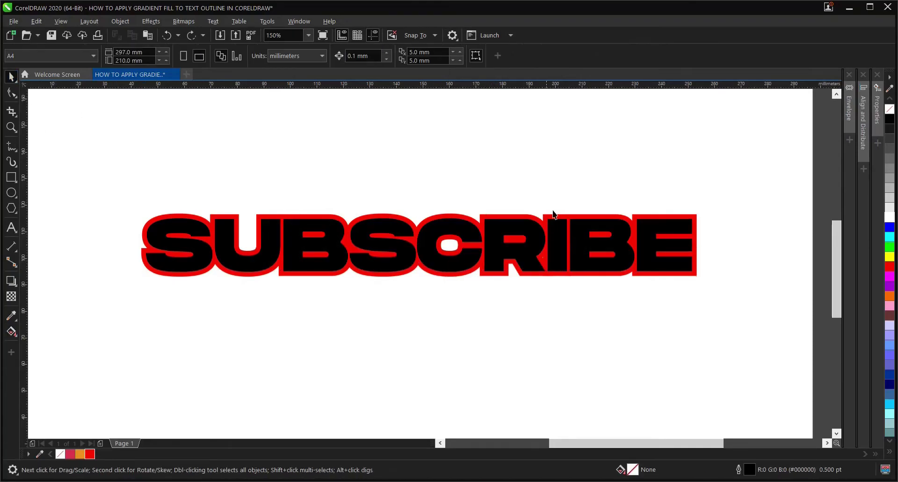
left_click(547, 223)
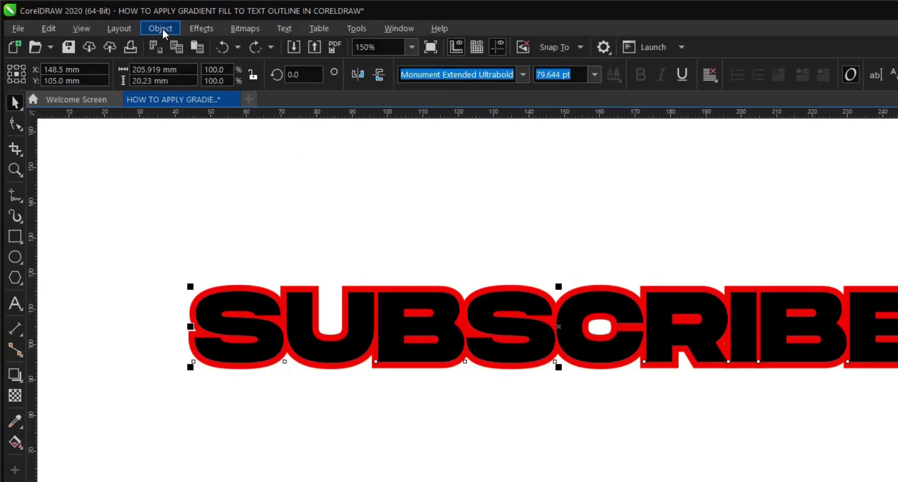
left_click(162, 29)
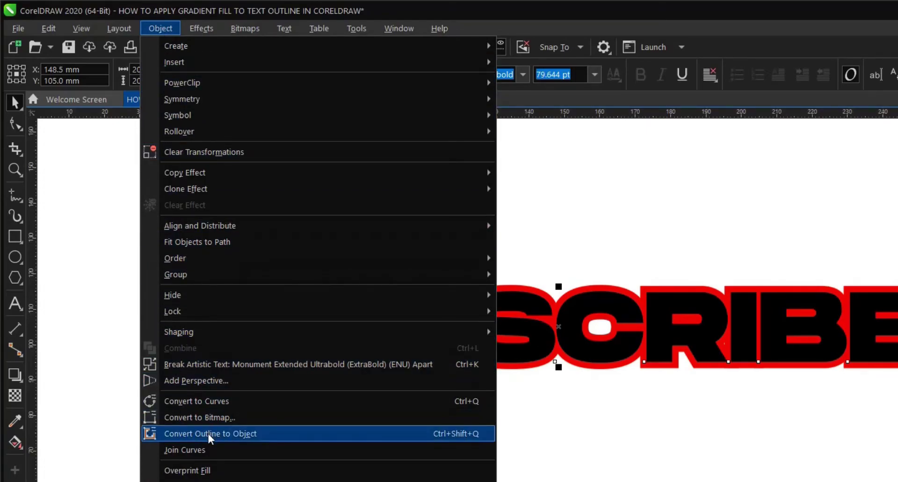
left_click(548, 450)
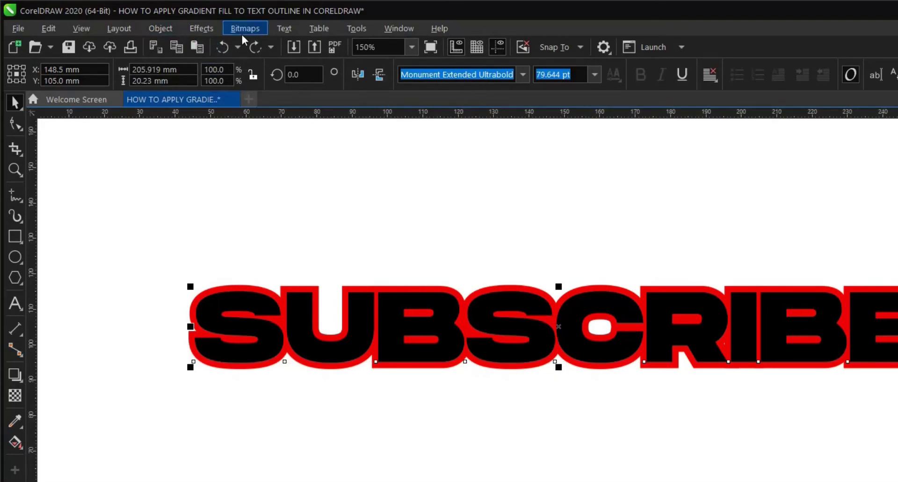
left_click(164, 28)
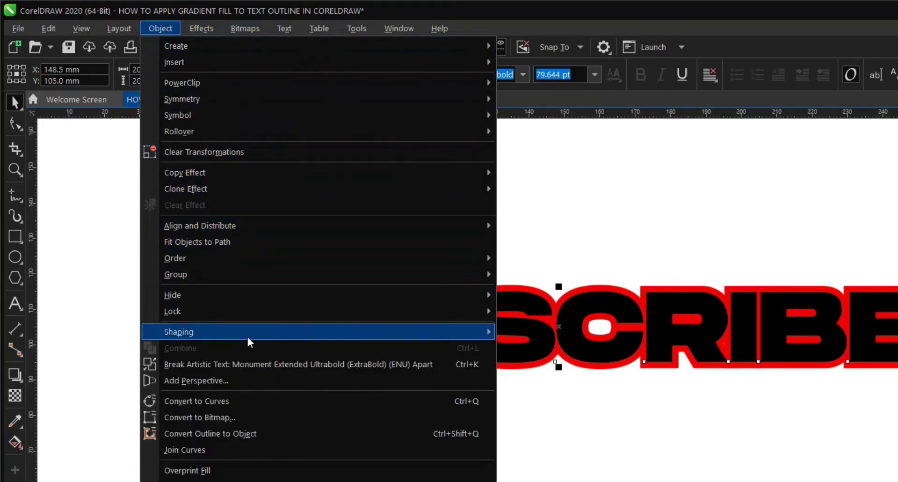
left_click(243, 434)
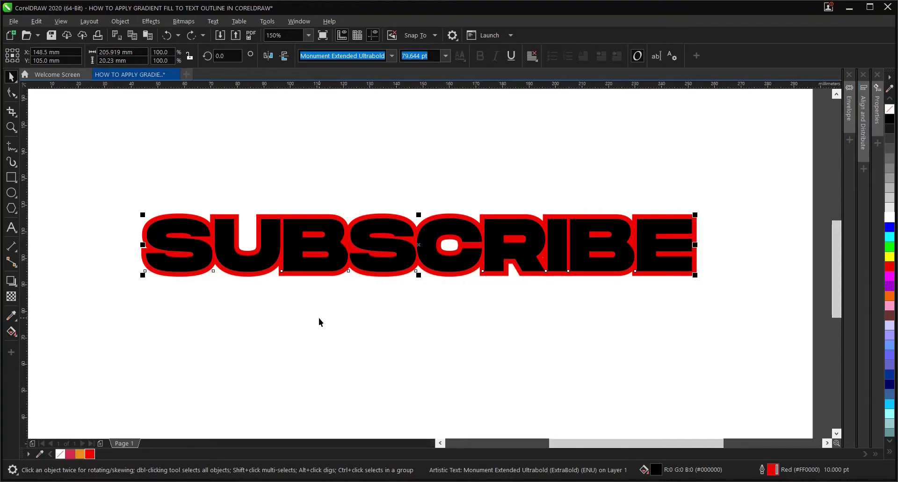
left_click(323, 319)
Select the red outline object lying behind the black text.
left_click_drag(394, 244, 399, 337)
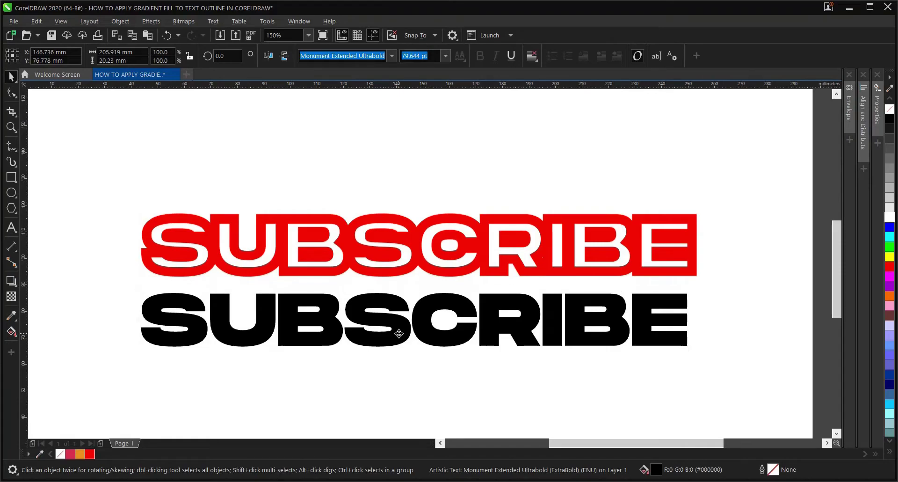
key("ctrl+z")
left_click(398, 332)
left_click(405, 274)
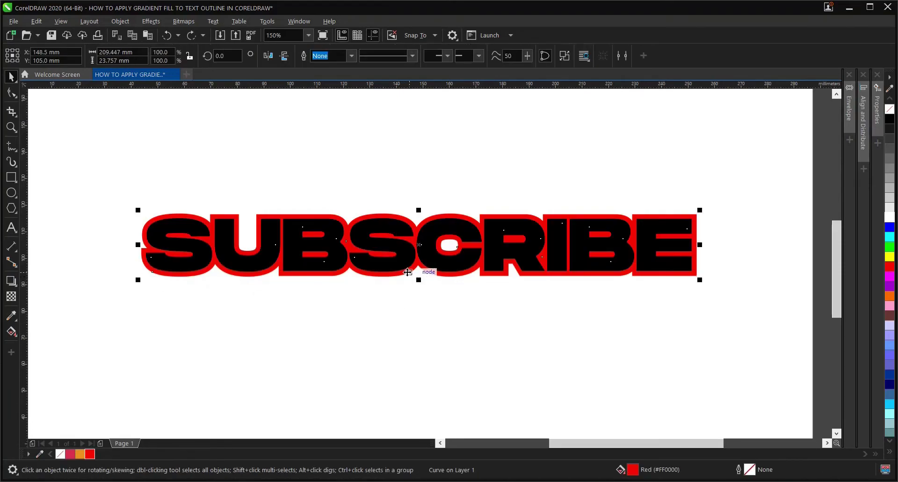
Fill the outline object with a linear gradient, red on the left to orange on the right.
left_click(14, 331)
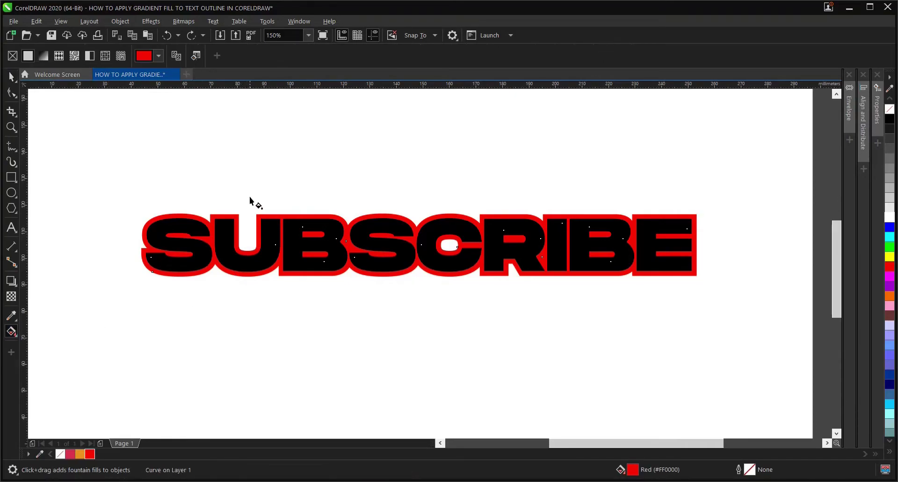
left_click_drag(250, 194, 509, 306)
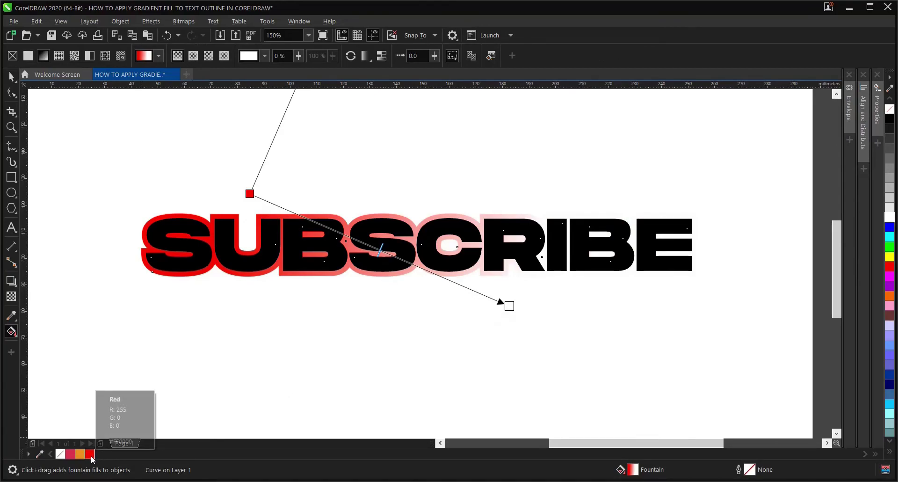
mouse_move(90, 455)
left_mouse_down()
mouse_move(507, 325)
mouse_move(510, 306)
left_mouse_up()
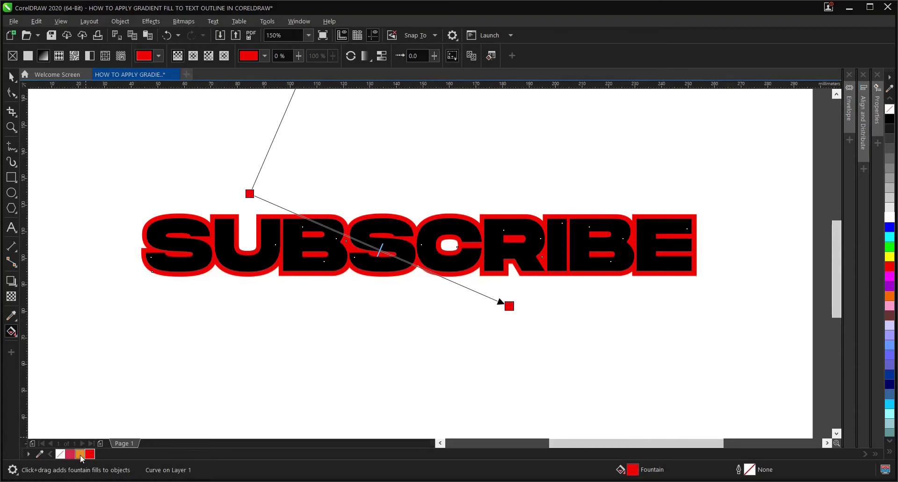
left_click_drag(81, 454, 250, 193)
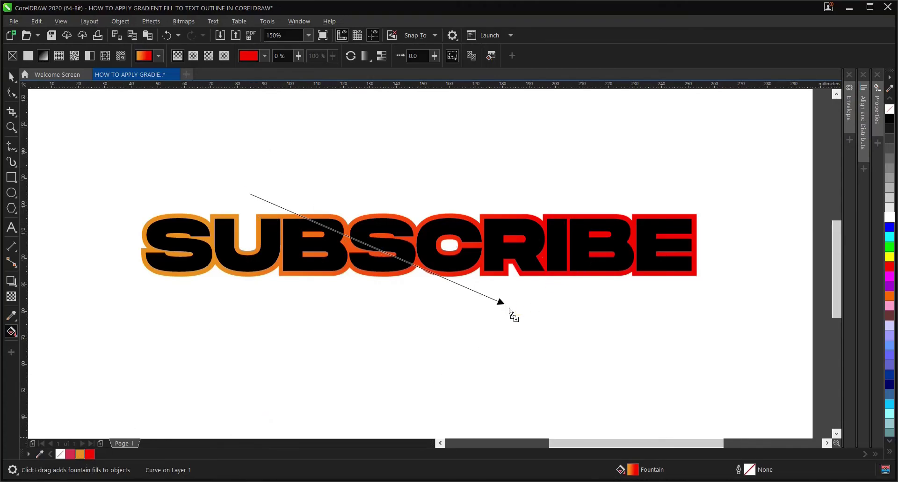
left_click_drag(509, 308, 509, 307)
left_click_drag(89, 458, 250, 195)
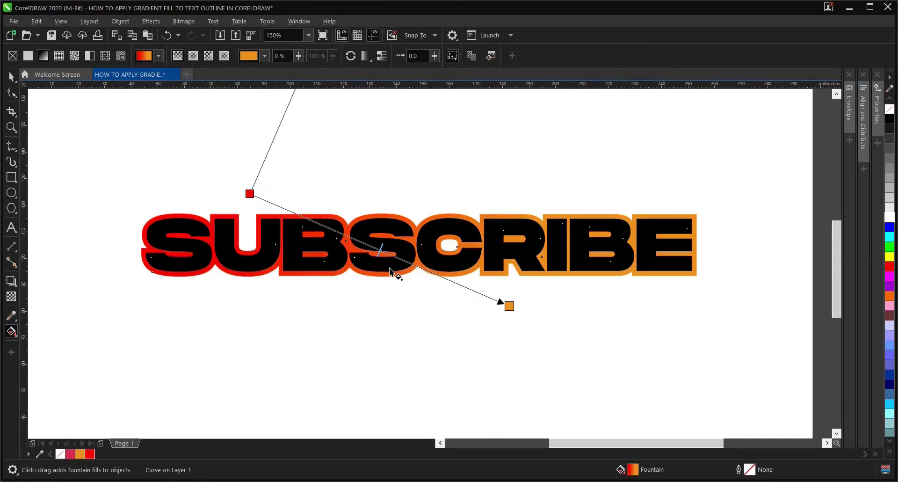
scroll(430, 282, "down", 3)
scroll(431, 286, "up", 3)
scroll(442, 284, "down", 3)
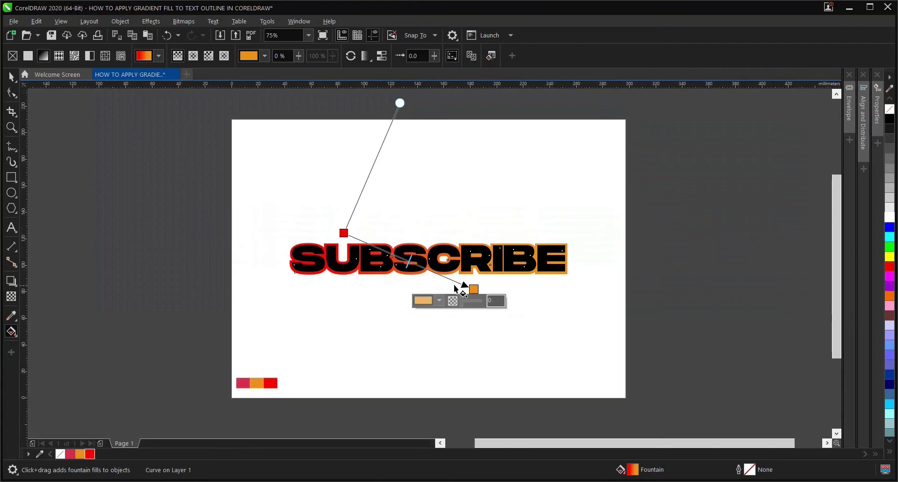
scroll(435, 280, "up", 3)
Add a purple middle stop to the outline gradient and switch it to elliptical.
double_click(427, 268)
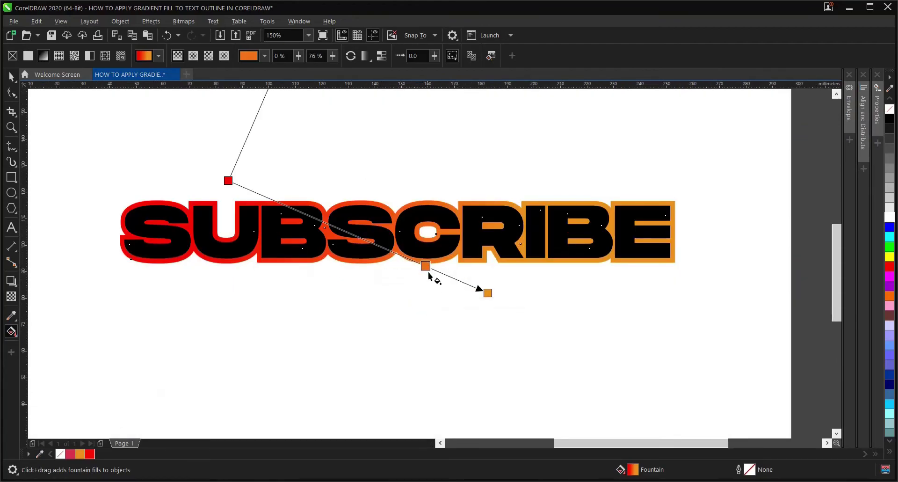
scroll(427, 266, "up", 2)
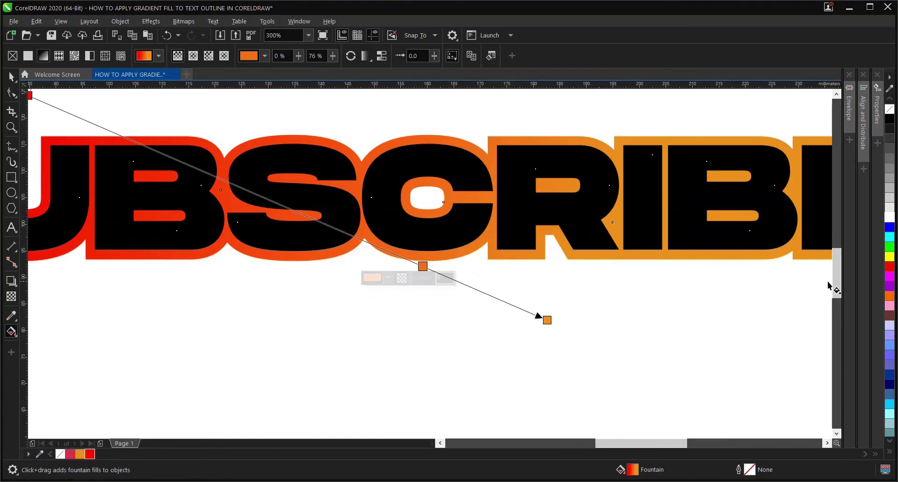
left_click_drag(891, 310, 424, 269)
scroll(446, 225, "down", 2)
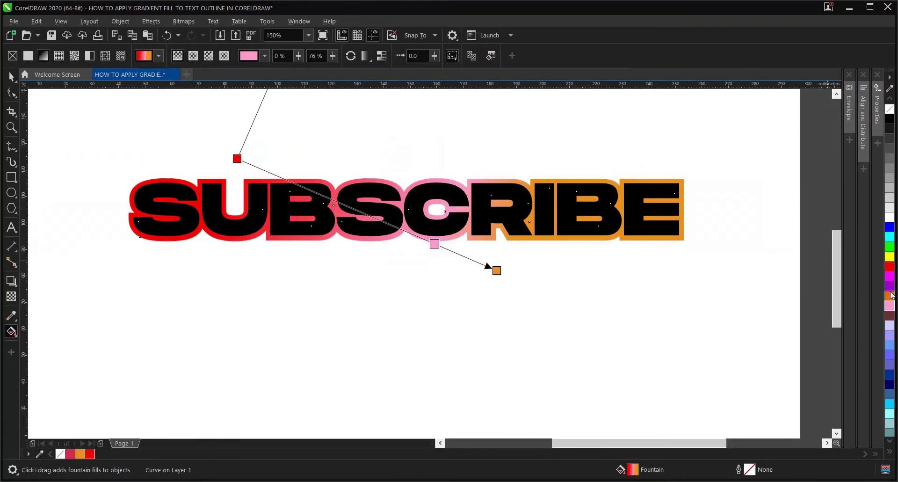
mouse_move(889, 286)
left_mouse_down()
mouse_move(408, 224)
mouse_move(434, 244)
left_mouse_up()
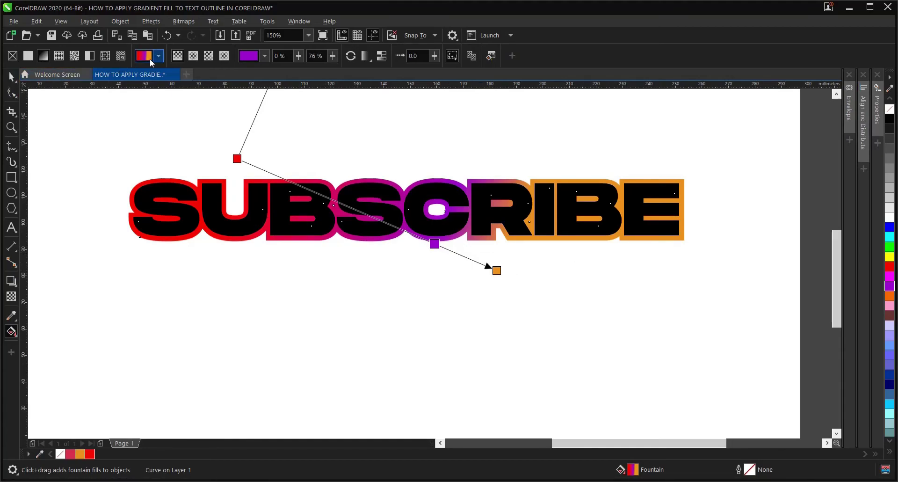
left_click(191, 58)
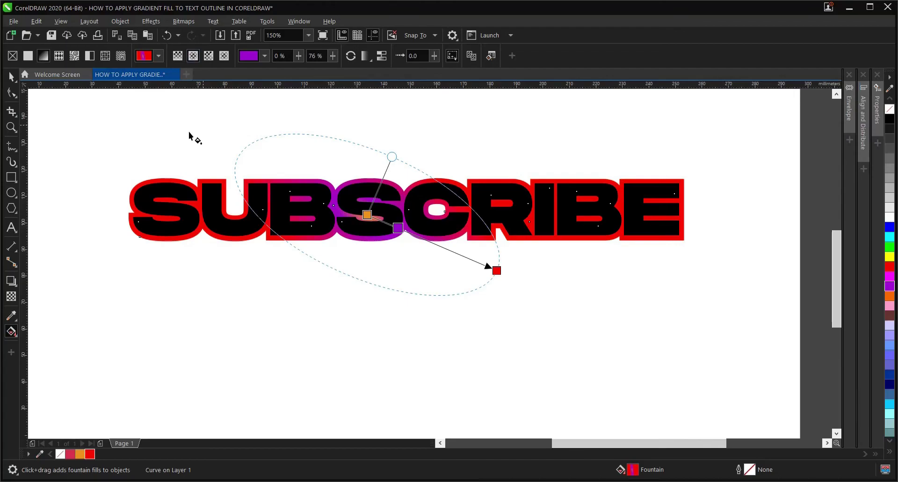
left_click(12, 76)
scroll(367, 206, "down", 2)
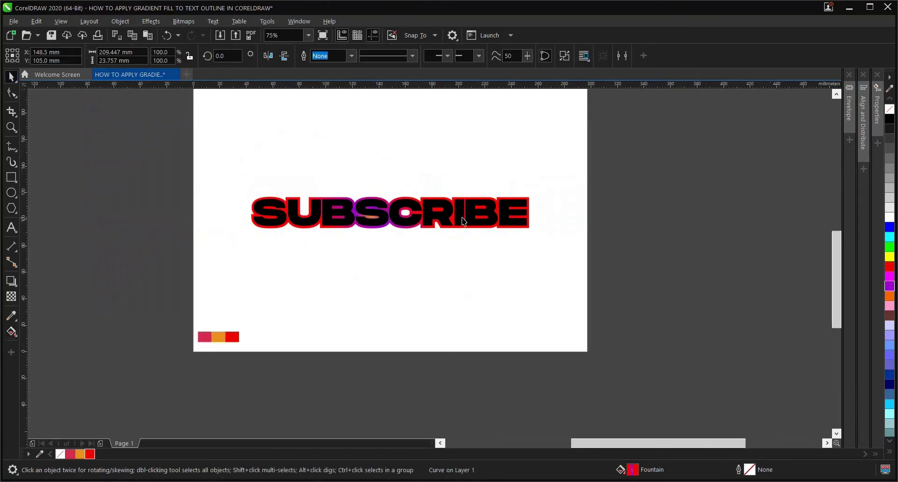
scroll(525, 176, "up", 2)
scroll(526, 193, "down", 2)
key("z")
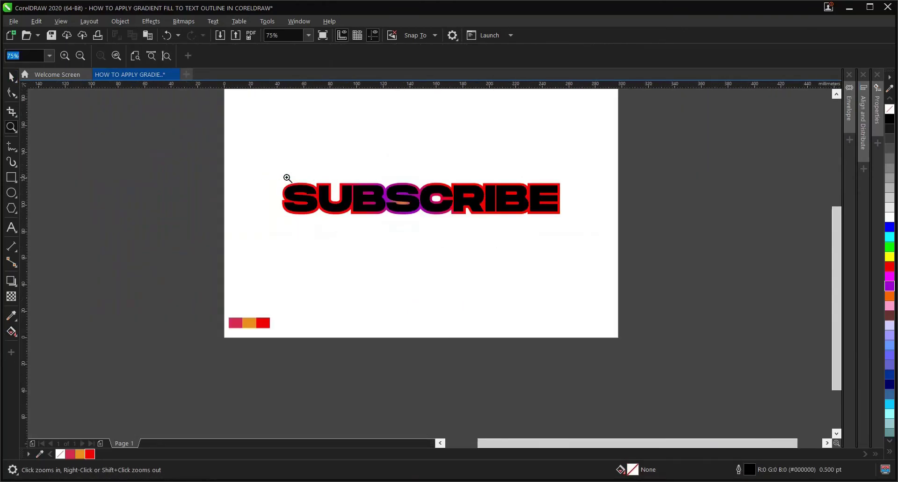
left_click_drag(587, 256, 588, 255)
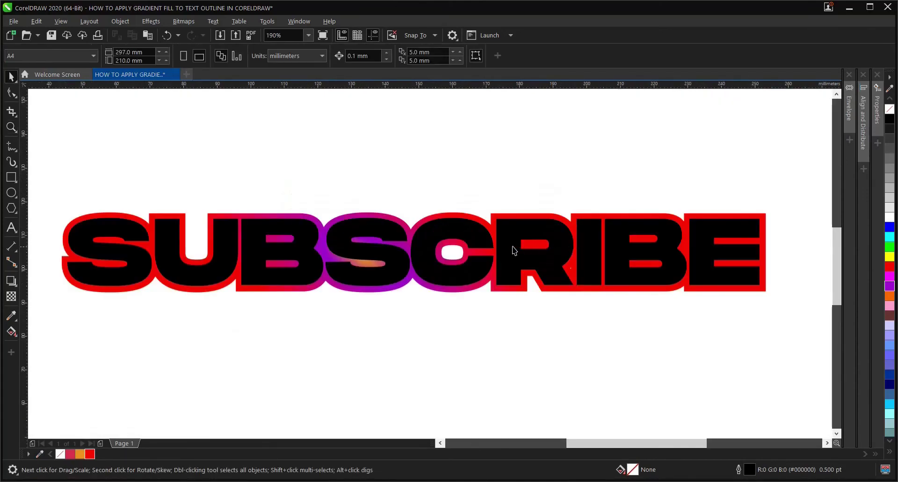
left_click(480, 232)
left_click(496, 179)
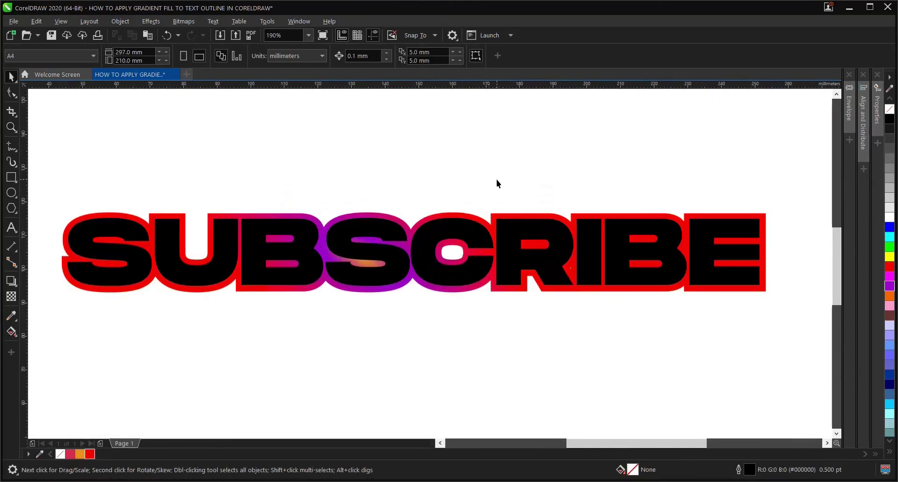